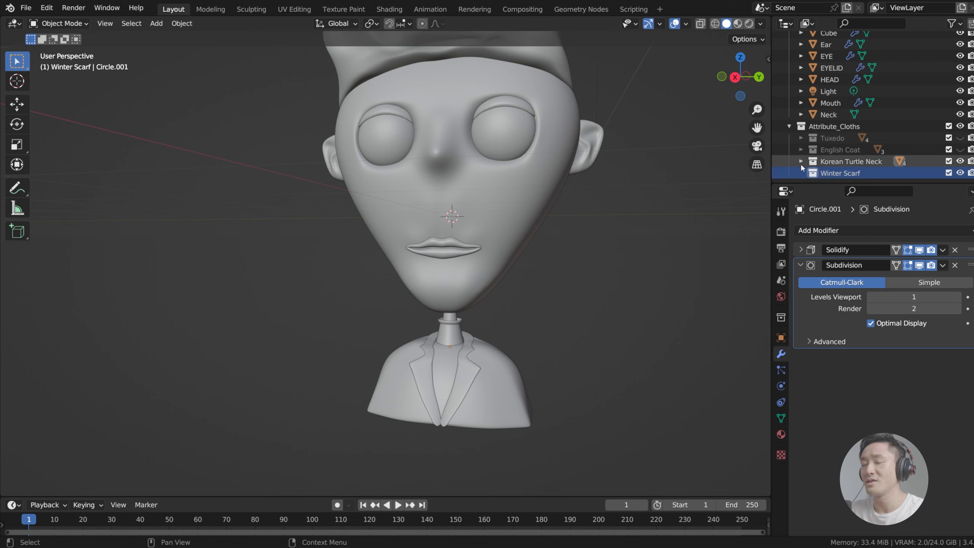
Hide the Korean Turtle Neck collection and add a Bezier curve to the Winter Scarf collection
click(960, 161)
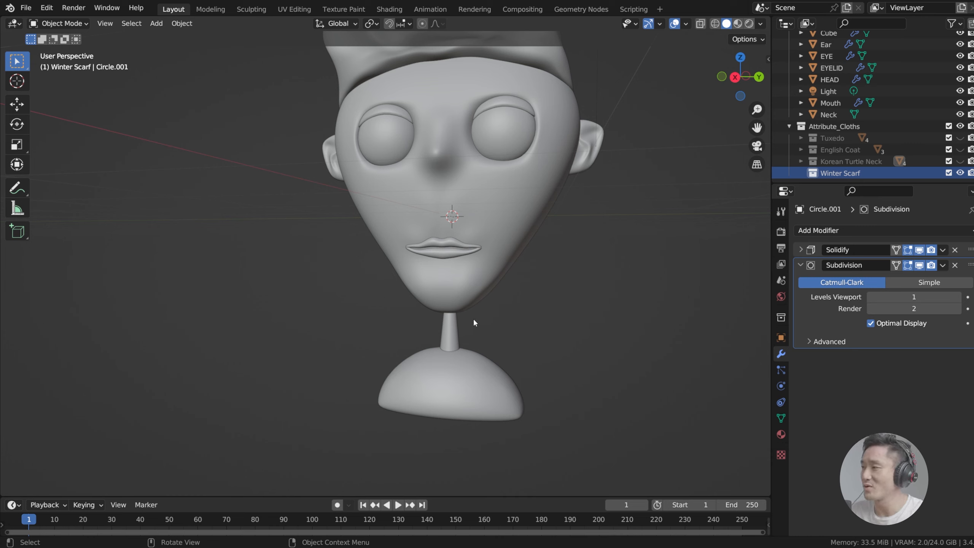
middle_drag(409, 344, 456, 322)
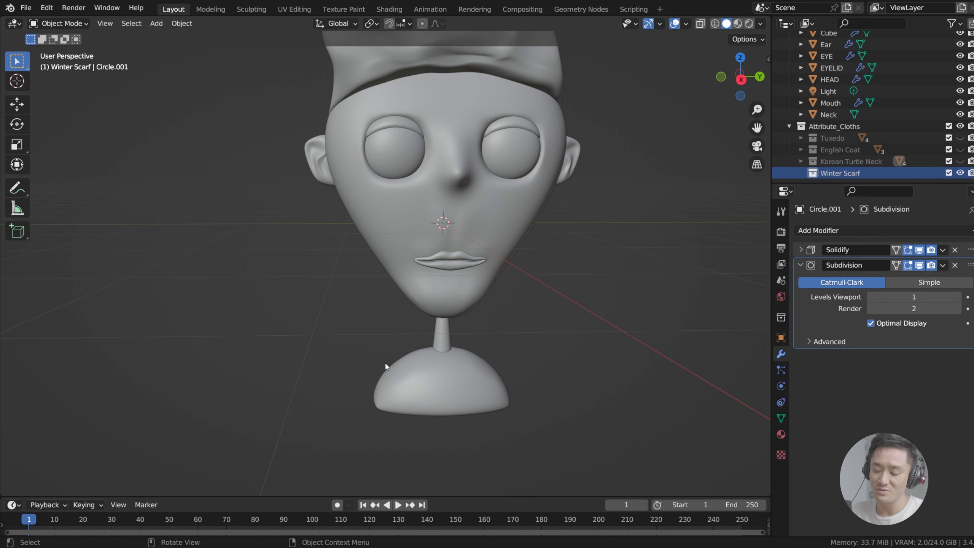
key(shift+a)
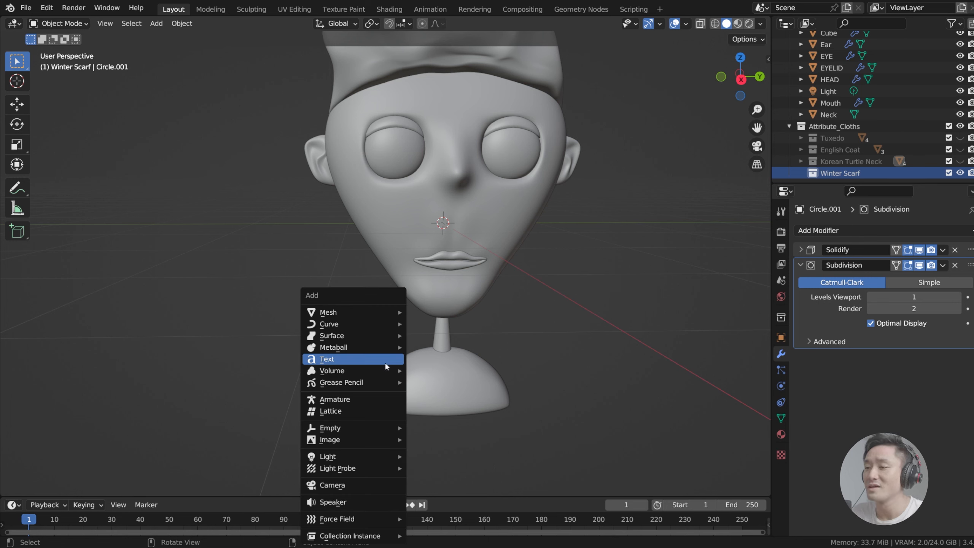
mouse_move(381, 326)
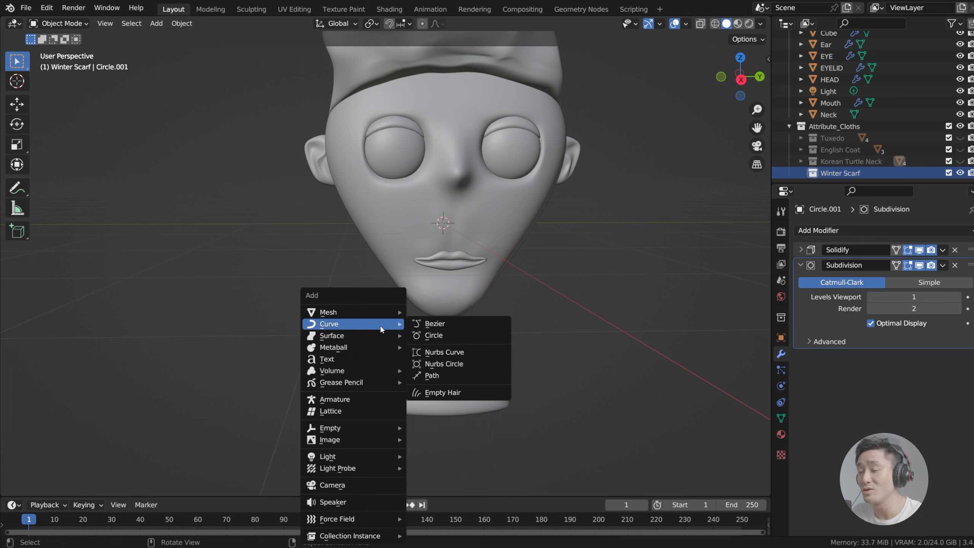
click(440, 324)
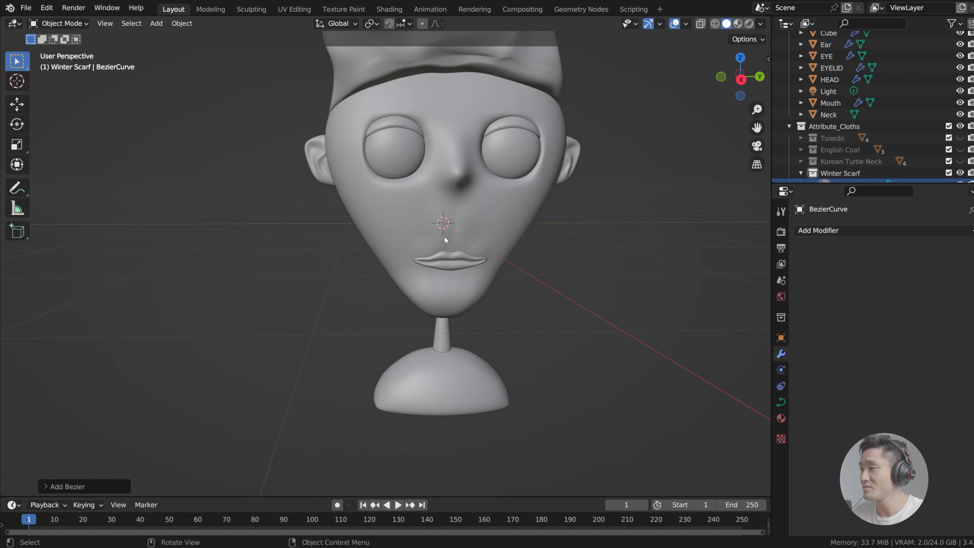
Move the new Bezier curve straight down along Z to the base of the character's neck
middle_drag(445, 235, 440, 267)
key(KP_7)
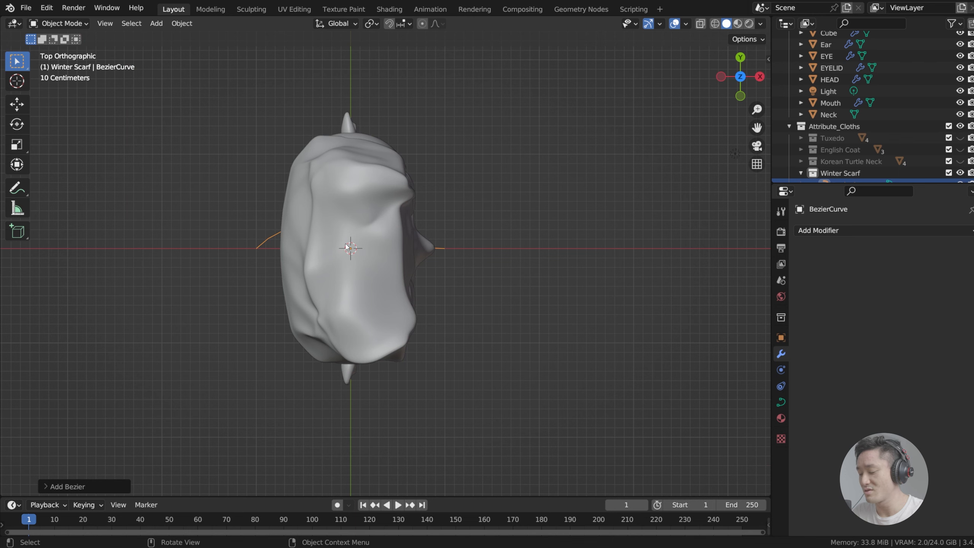
key(KP_1)
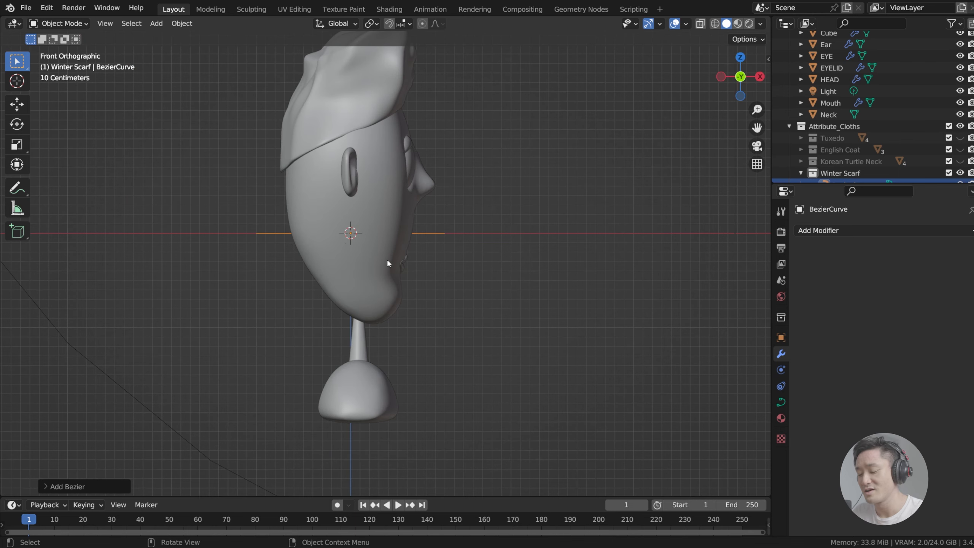
drag(430, 222, 435, 235)
click(436, 234)
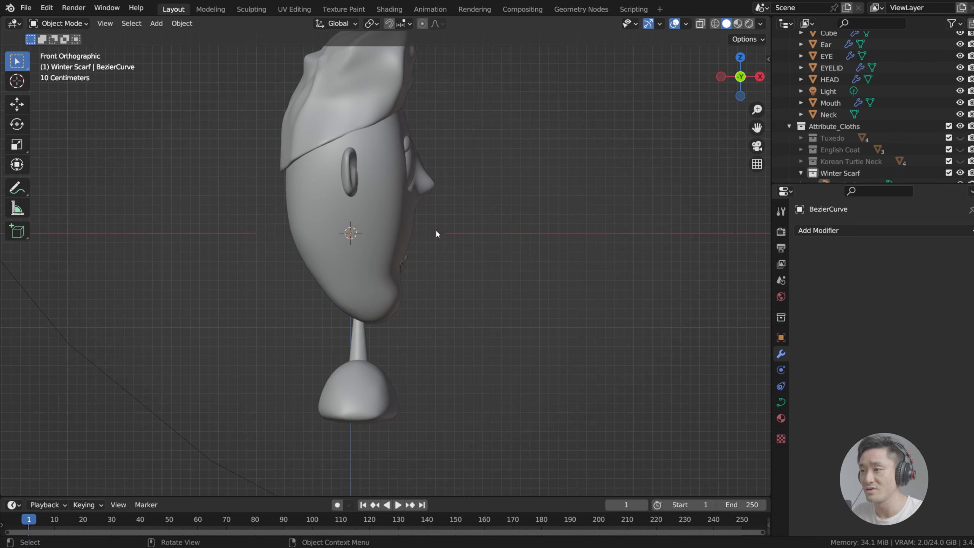
key(ctrl+z)
key(g)
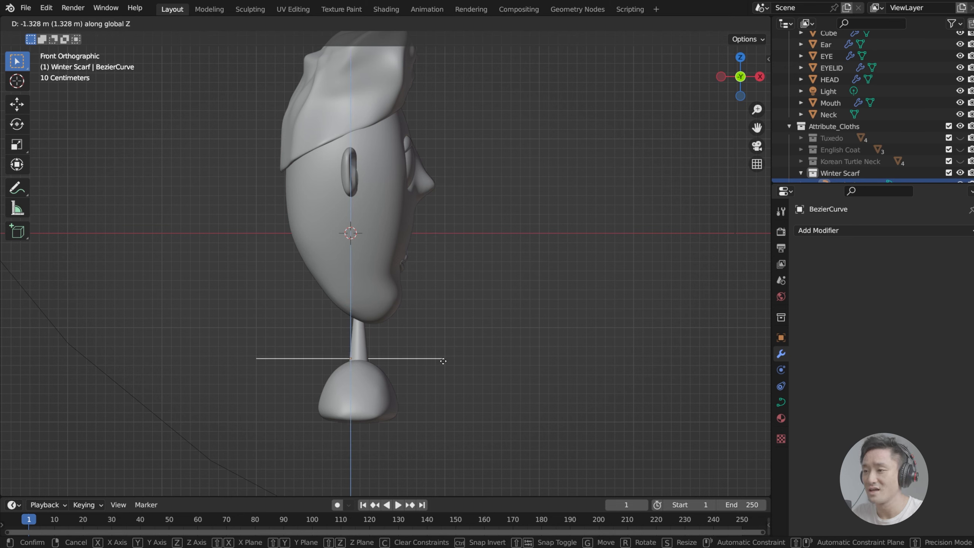
click(418, 344)
mouse_move(419, 345)
middle_down()
mouse_move(405, 355)
mouse_move(469, 361)
mouse_move(427, 340)
middle_up()
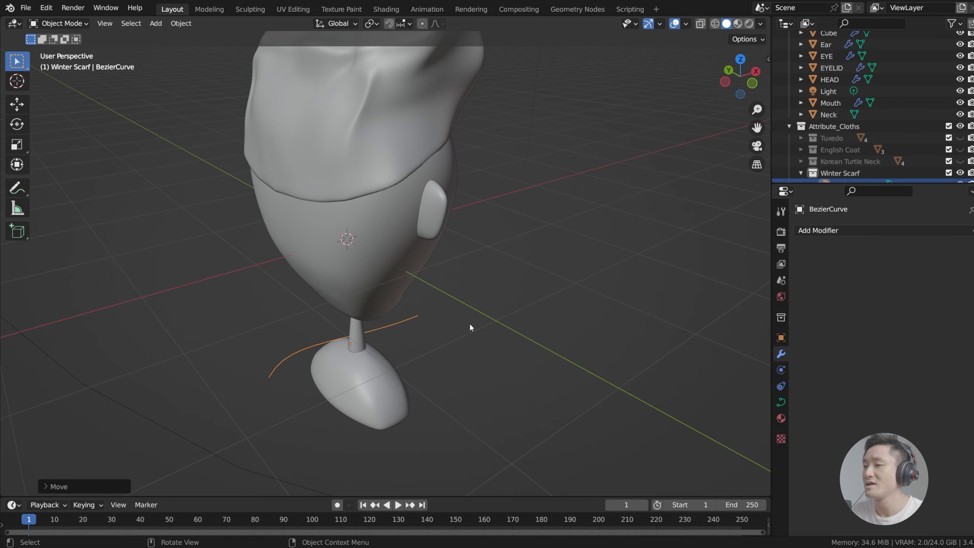
shift+middle_drag(472, 326, 509, 307)
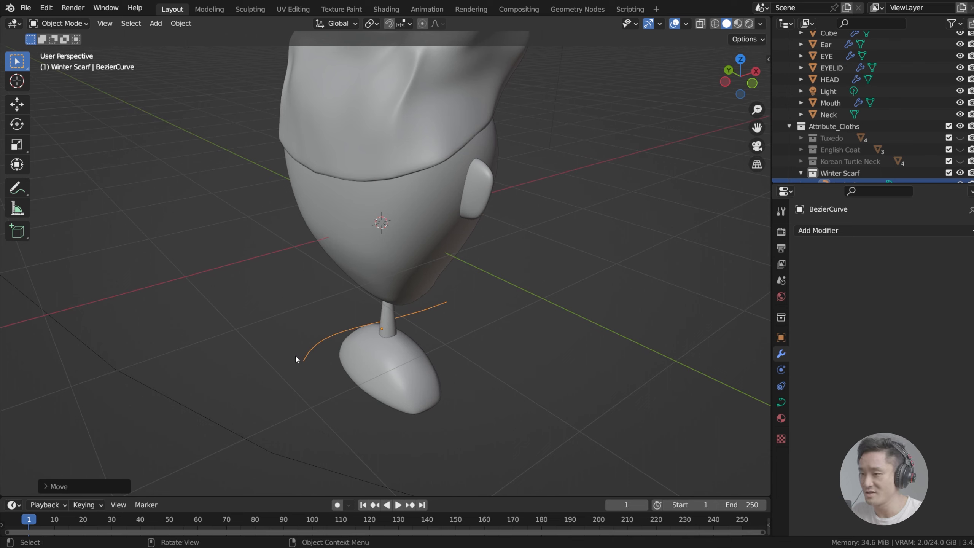
Set the Bezier curve's geometry extrude to 0.1 m so it forms a scarf strip
click(781, 402)
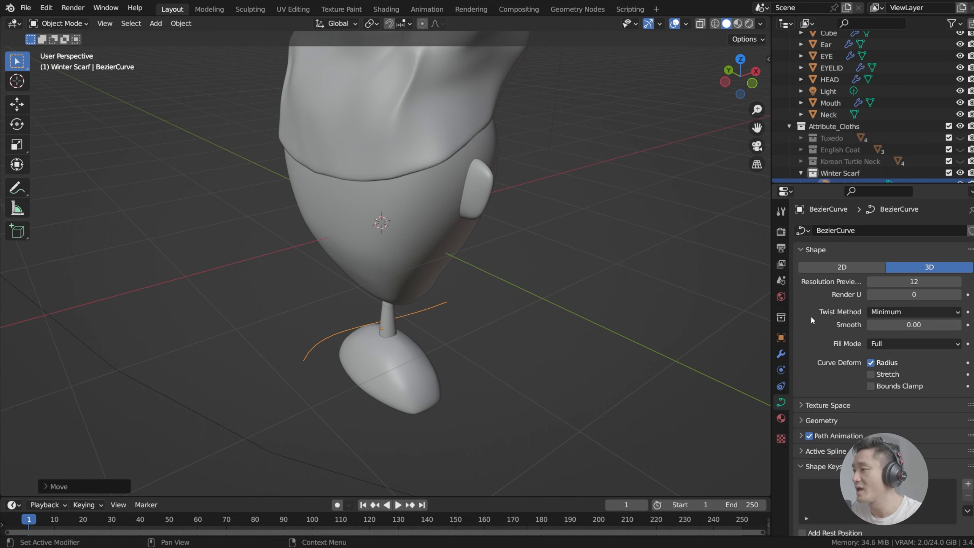
scroll(801, 424, down, 2)
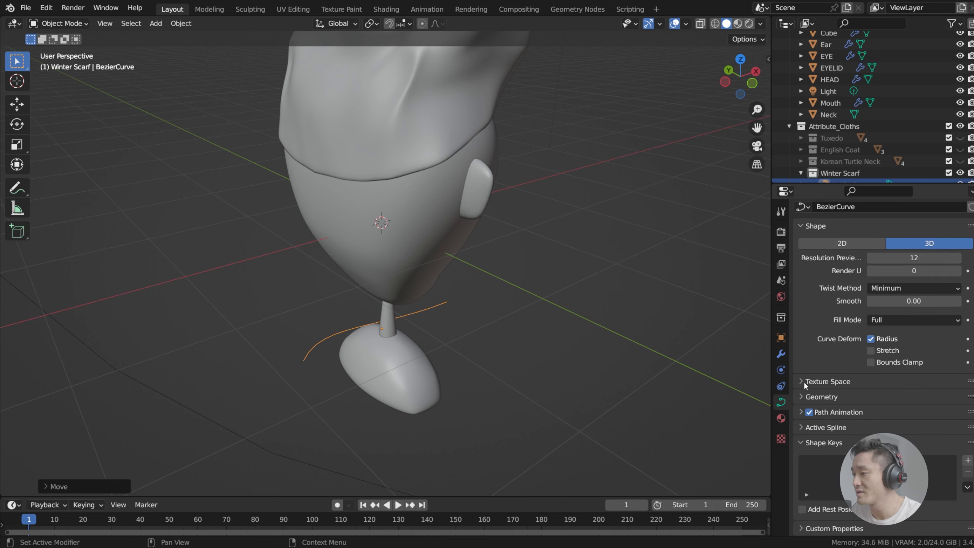
click(802, 397)
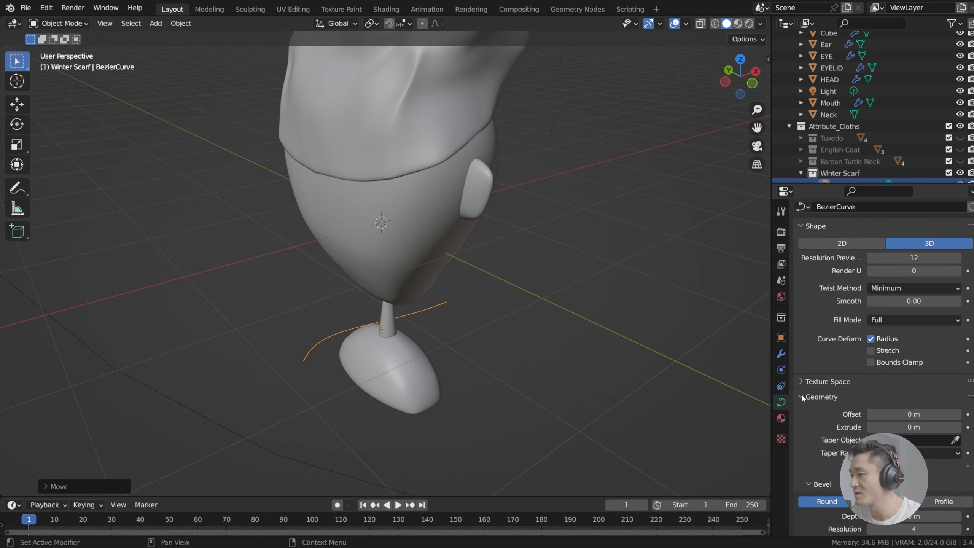
scroll(899, 405, down, 3)
drag(901, 395, 920, 396)
middle_drag(510, 292, 424, 280)
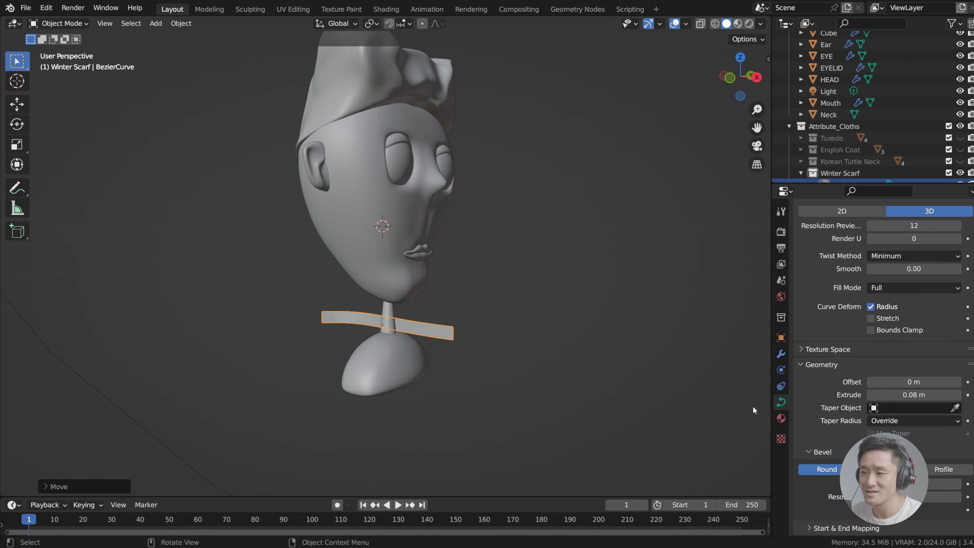
click(958, 396)
click(958, 395)
middle_drag(527, 289, 398, 329)
scroll(359, 284, up, 2)
key(Tab)
key(Tab)
scroll(335, 274, up, 2)
scroll(336, 274, up, 1)
Turn on X-ray display and view the curve through the head in top orthographic view
key(KP_7)
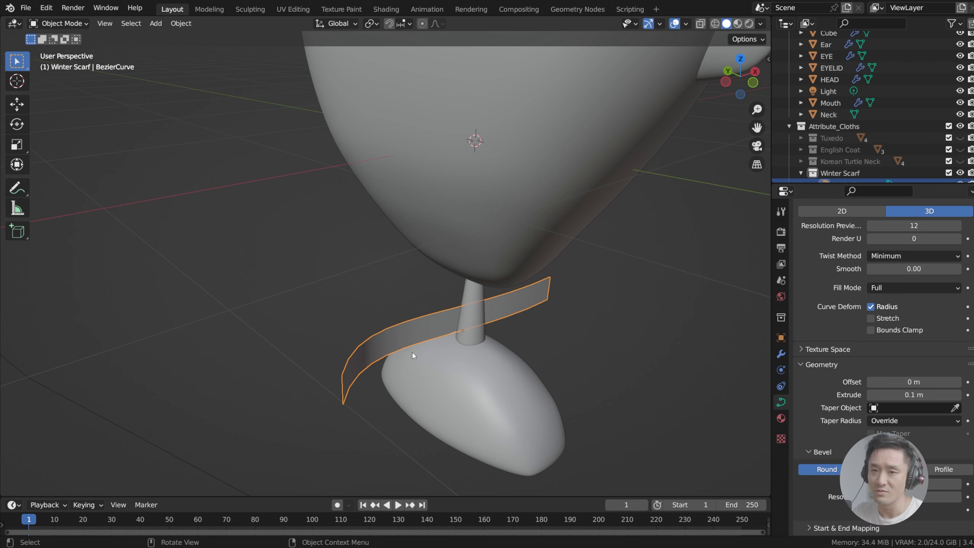
mouse_move(421, 340)
shift+middle_down()
mouse_move(457, 341)
mouse_move(413, 322)
mouse_move(405, 348)
shift+middle_up()
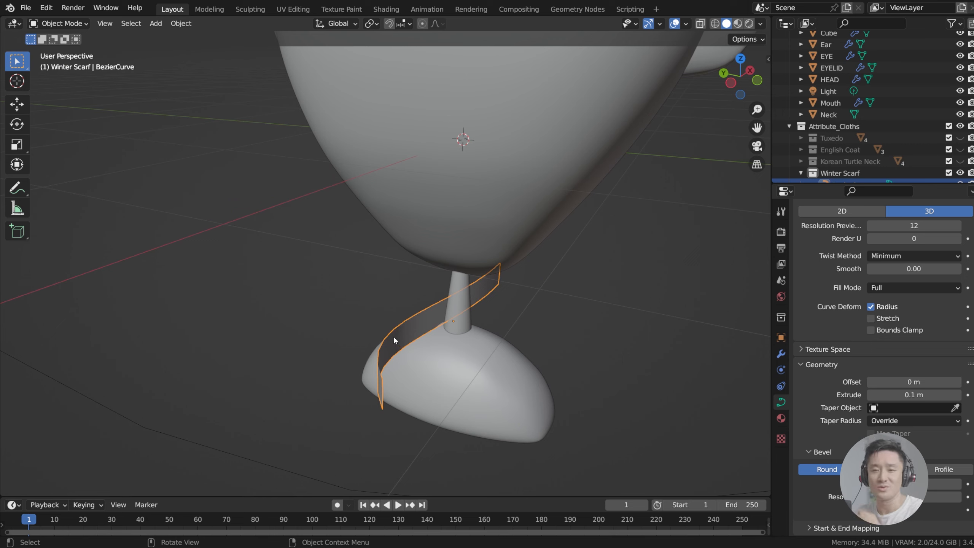
middle_drag(394, 339, 420, 320)
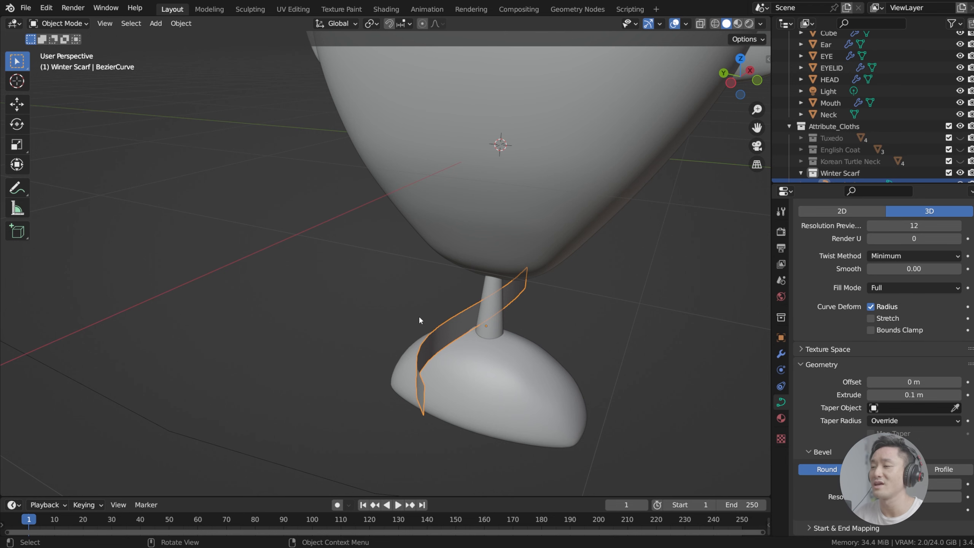
key(KP_7)
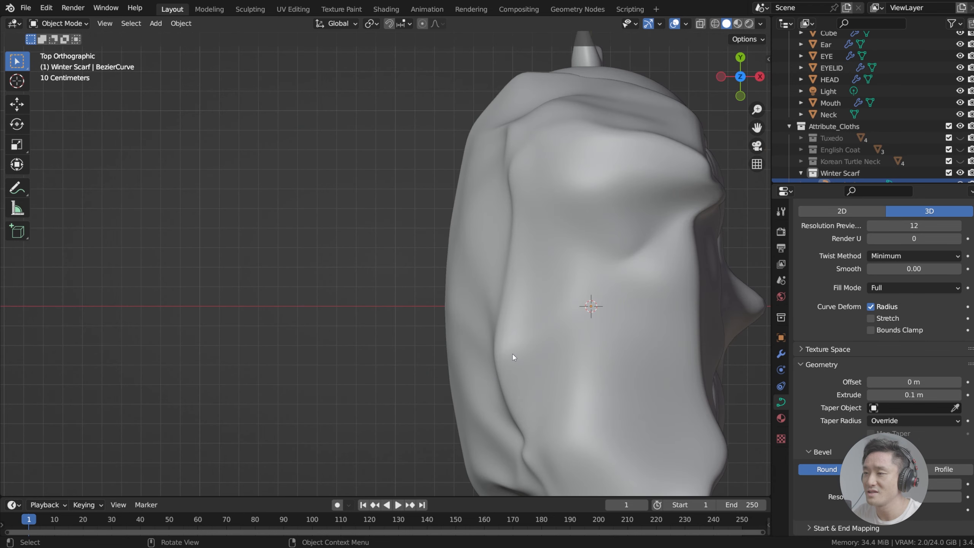
click(700, 24)
shift+middle_drag(579, 171, 445, 183)
scroll(487, 304, up, 5)
middle_drag(551, 325, 250, 214)
key(KP_7)
scroll(267, 207, down, 2)
shift+middle_drag(382, 275, 415, 285)
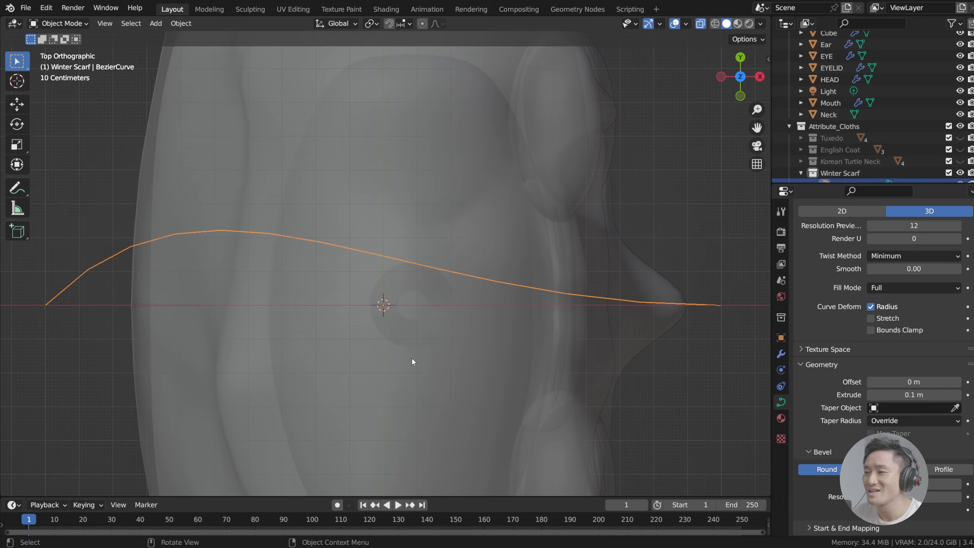
Reselect the Bezier curve and move it slightly in positive X to line its origin up with the neck
click(138, 245)
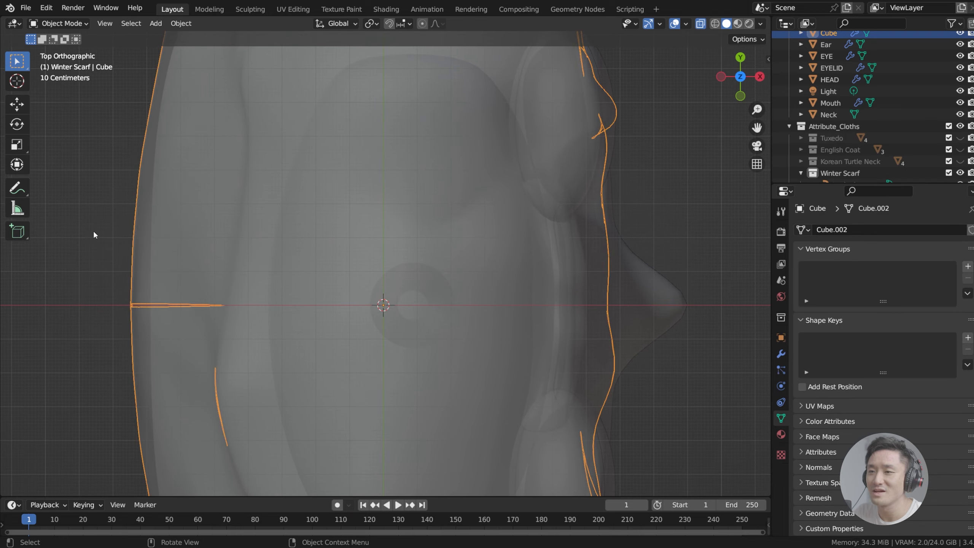
click(110, 256)
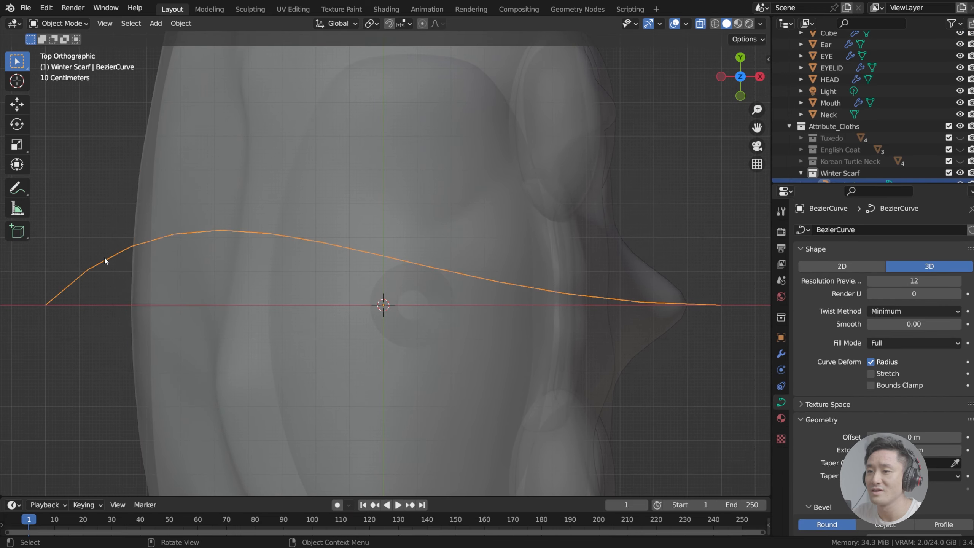
scroll(102, 259, down, 3)
scroll(155, 286, up, 2)
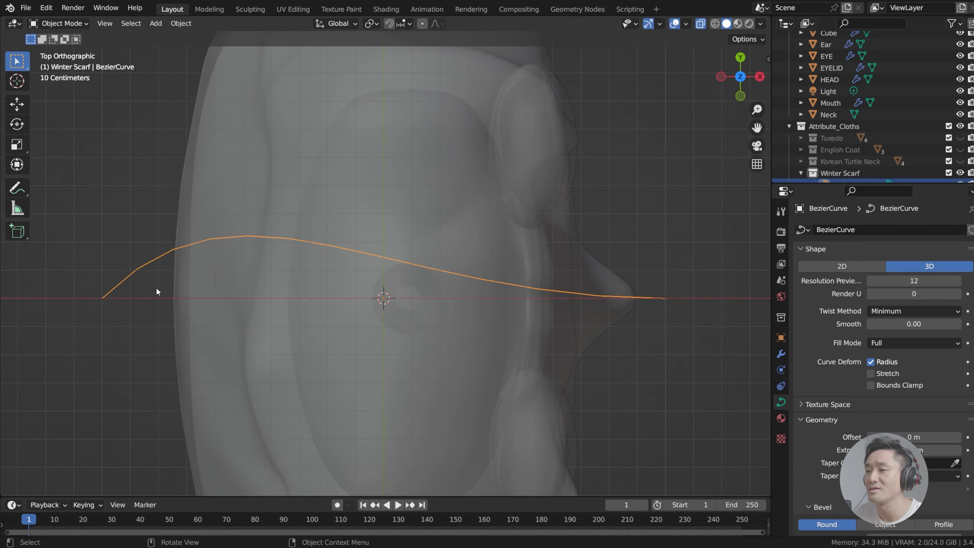
key(Tab)
key(Tab)
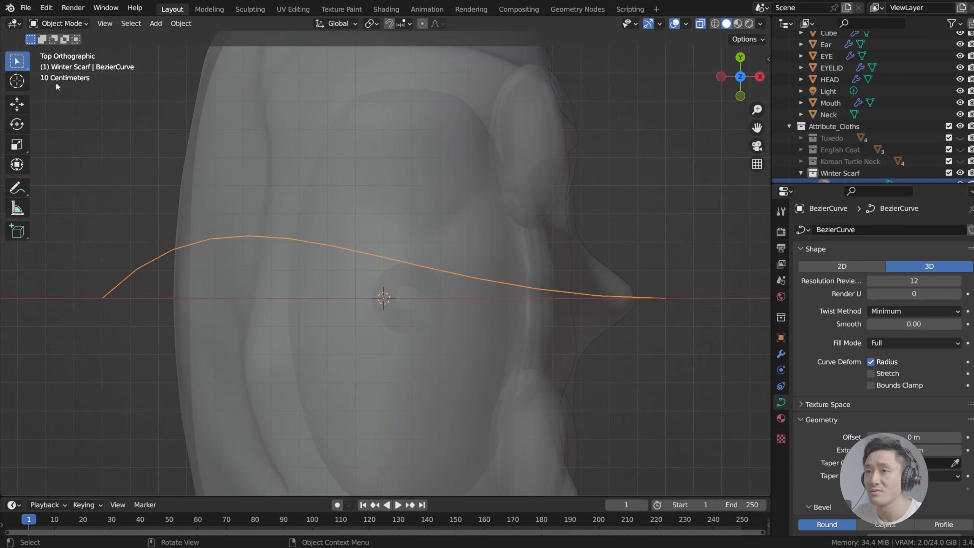
key(g)
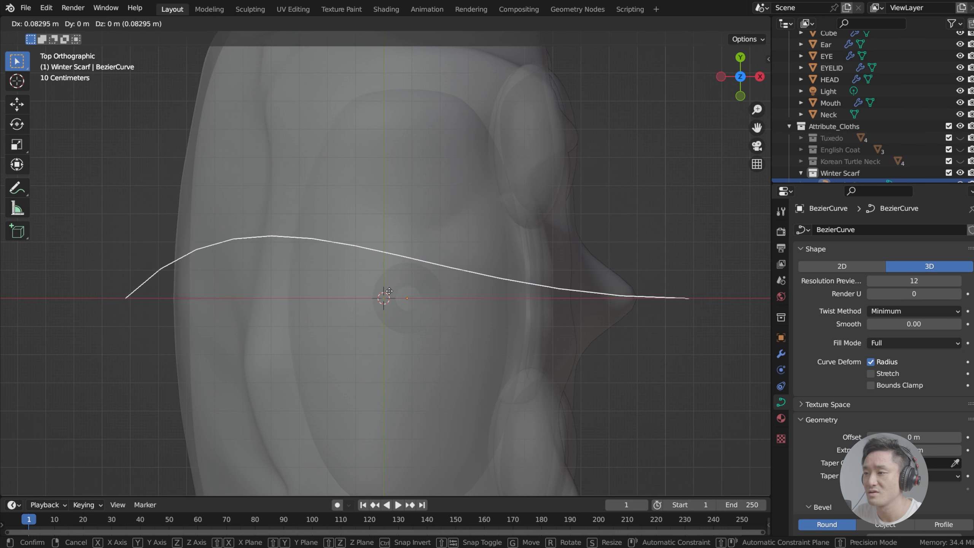
click(390, 290)
scroll(422, 301, up, 3)
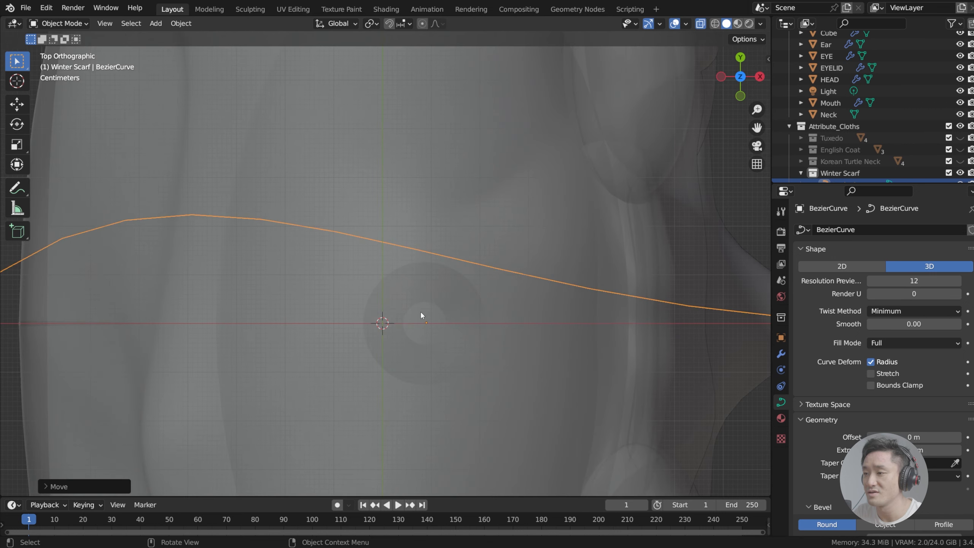
scroll(427, 324, down, 3)
scroll(412, 302, up, 2)
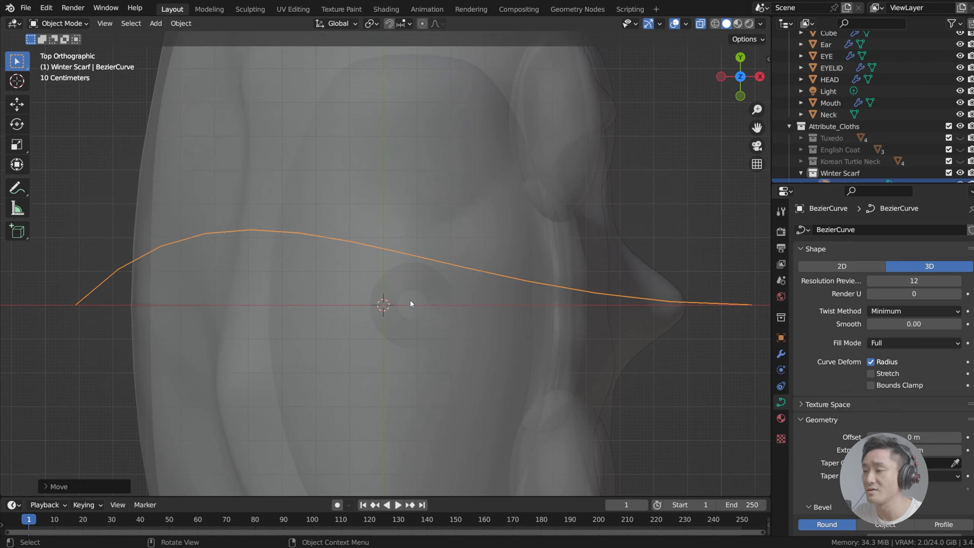
Enter Edit Mode and move the curve's rear control point along X toward the neck
key(Tab)
scroll(409, 312, down, 3)
drag(169, 264, 220, 325)
click(212, 324)
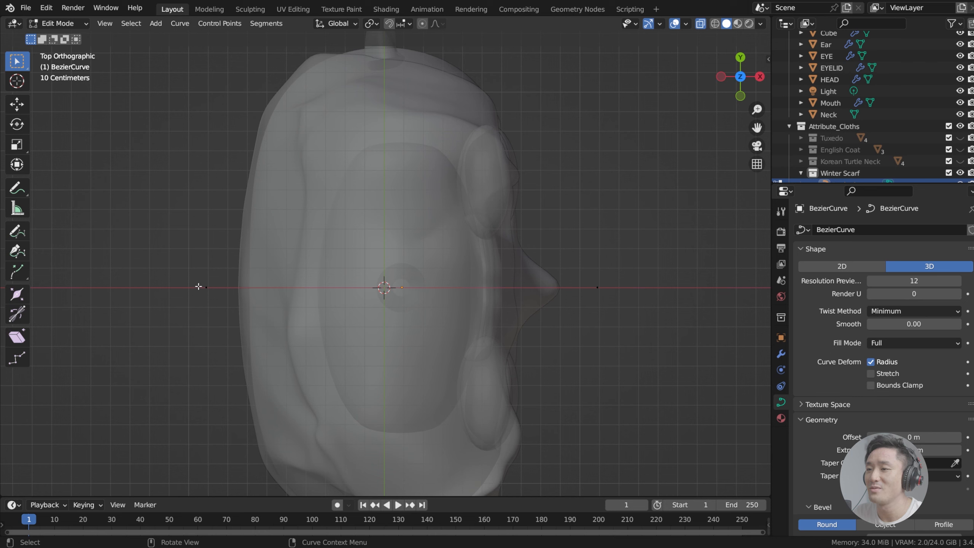
drag(169, 246, 213, 325)
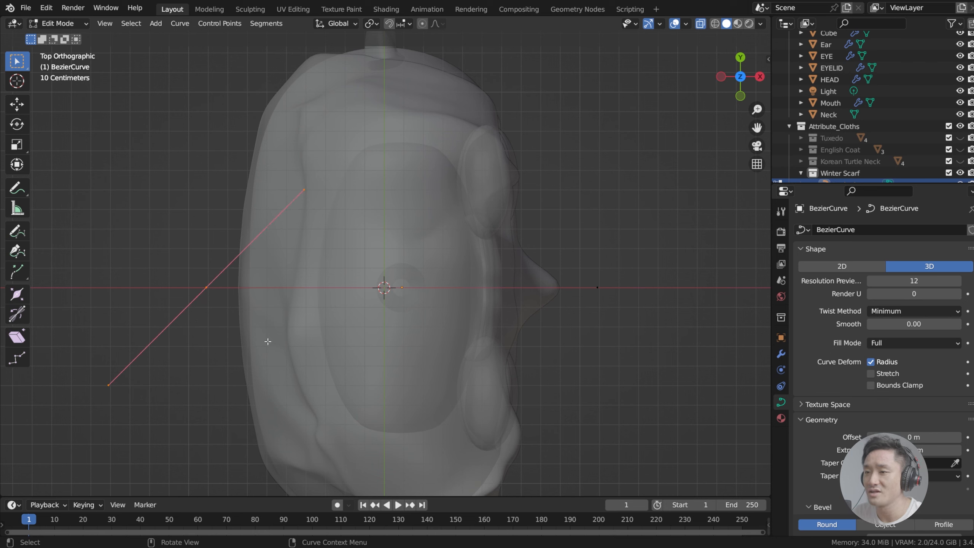
click(208, 301)
middle_drag(207, 301, 230, 223)
key(g)
key(x)
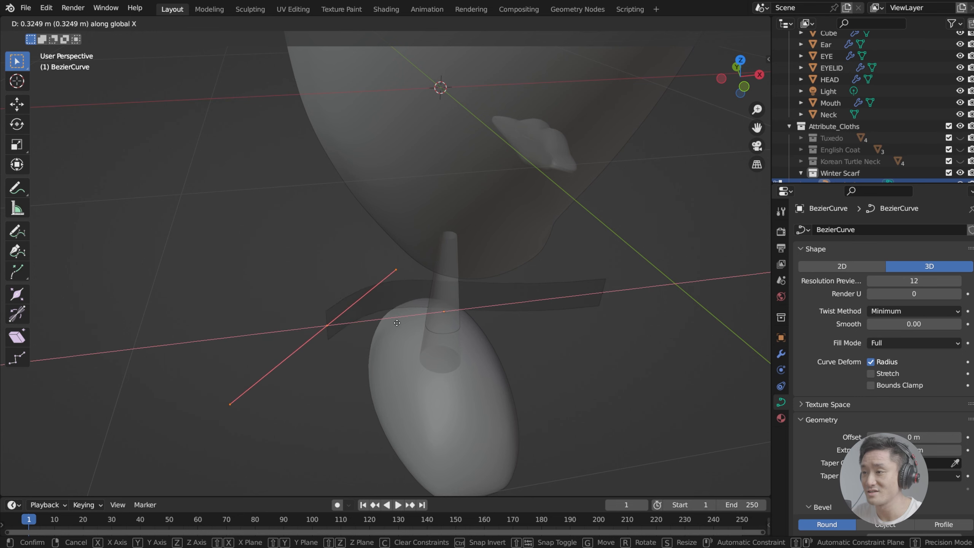
click(458, 330)
Move the curve's front control point with its handles closer to the neck
middle_drag(459, 330, 414, 251)
key(g)
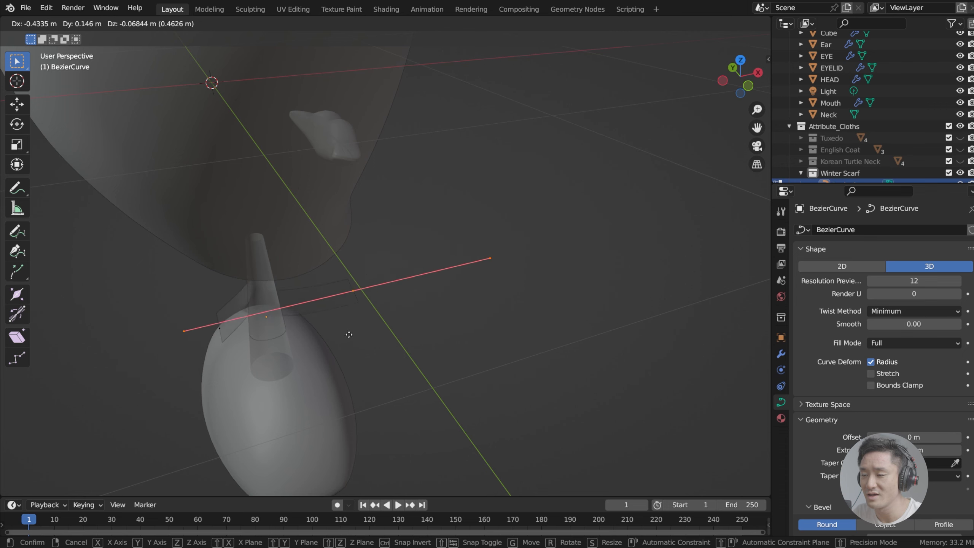
click(398, 316)
middle_drag(398, 315, 289, 319)
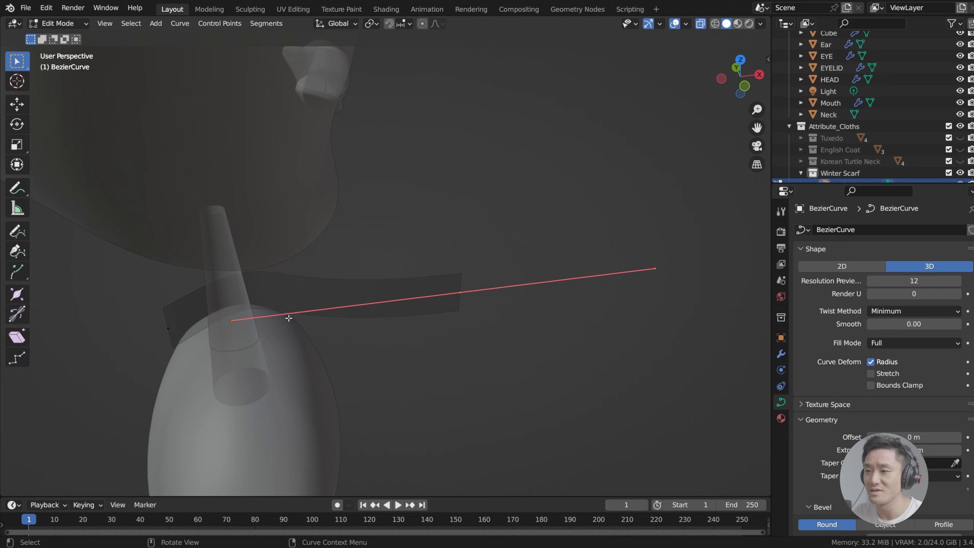
Move the front control point's inner handle along X until it sits close to its control point
click(460, 292)
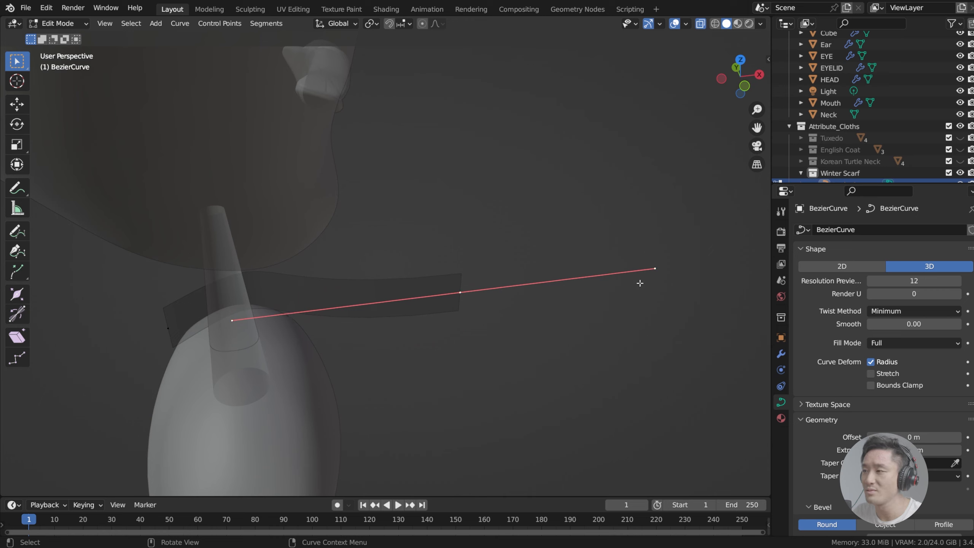
drag(198, 285, 251, 344)
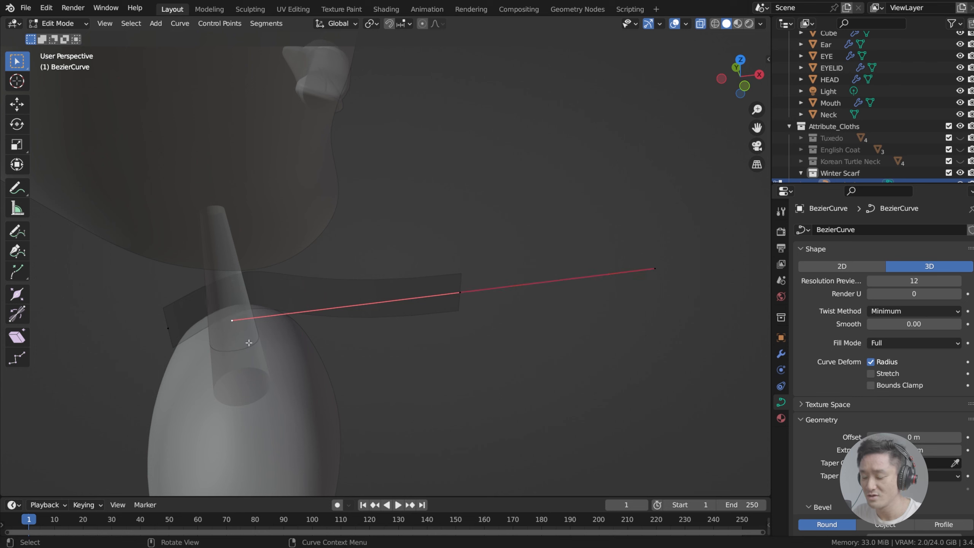
key(g)
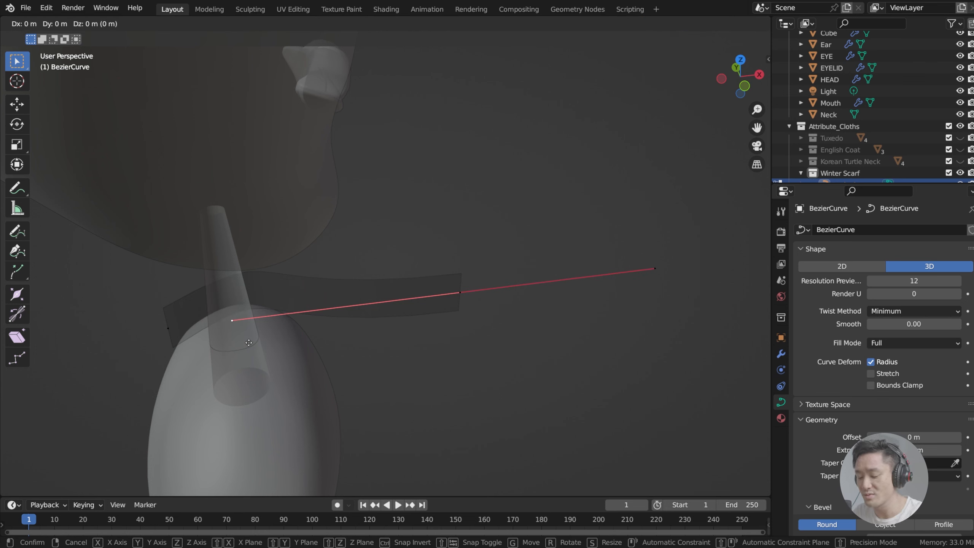
key(x)
key(Escape)
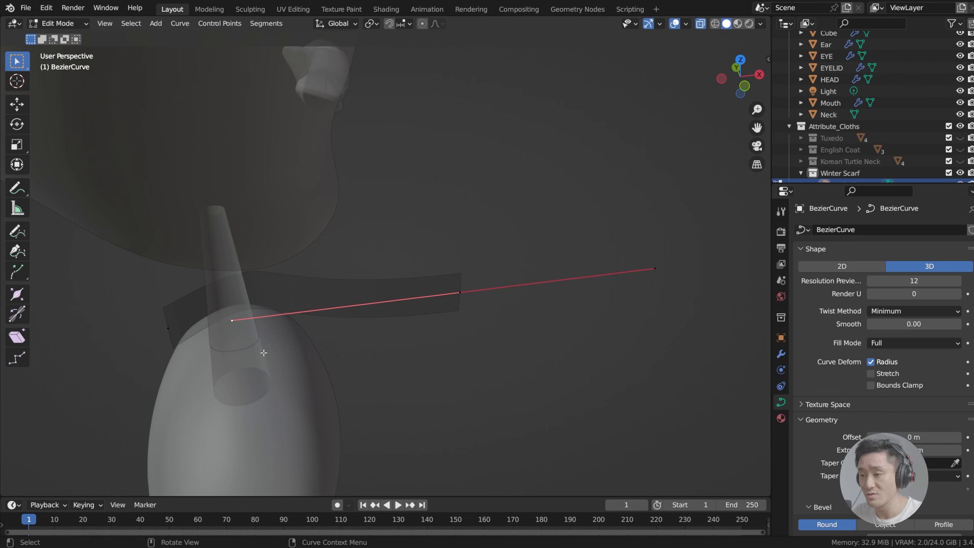
key(g)
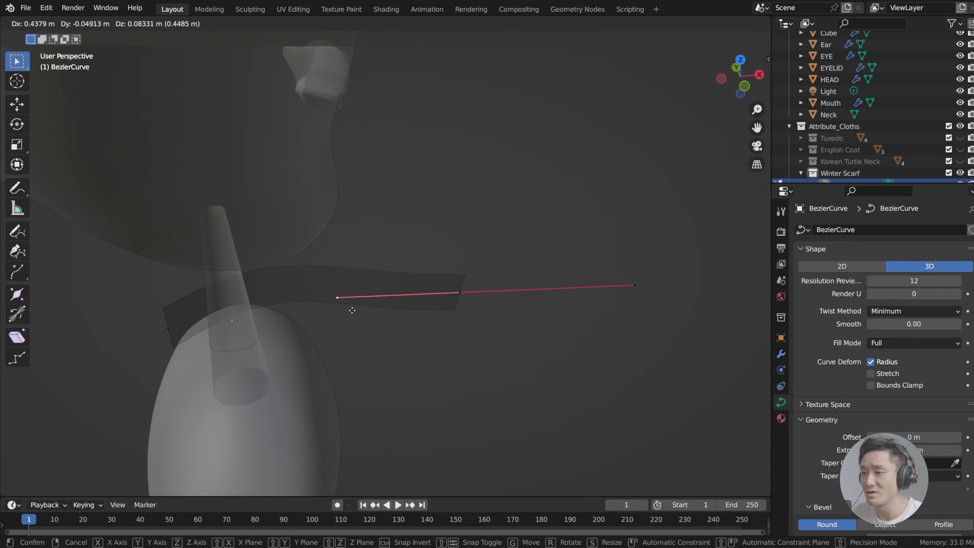
click(342, 315)
middle_drag(266, 331, 292, 350)
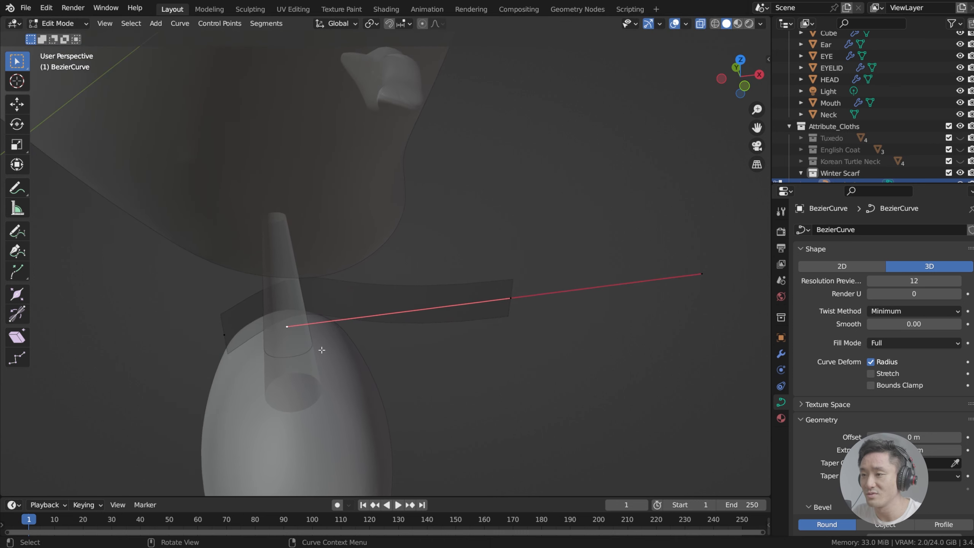
key(g)
key(x)
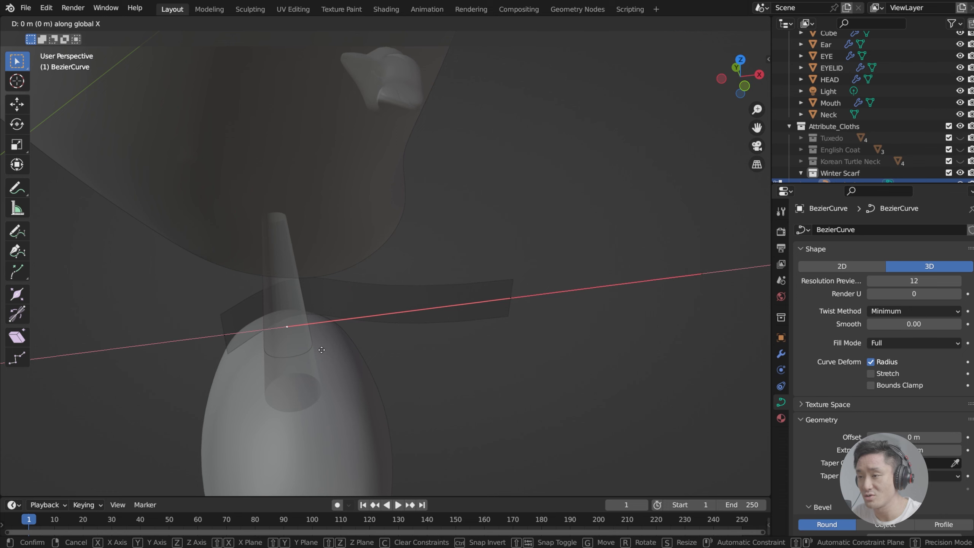
click(521, 327)
Move the front control point with both handles along X back to just in front of the neck
key(g)
key(y)
key(x)
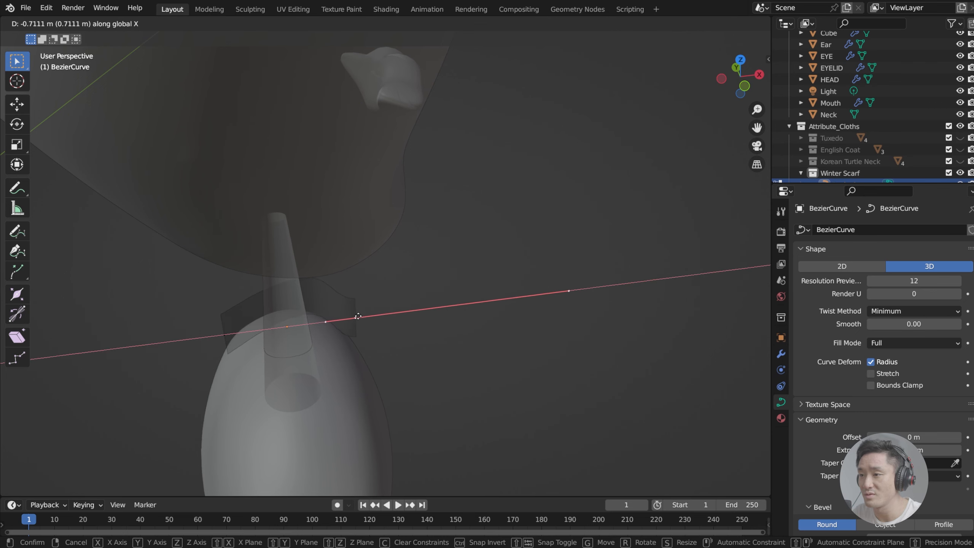
click(380, 307)
Try to nudge the front control point's inner handle freehand
middle_drag(380, 293, 240, 281)
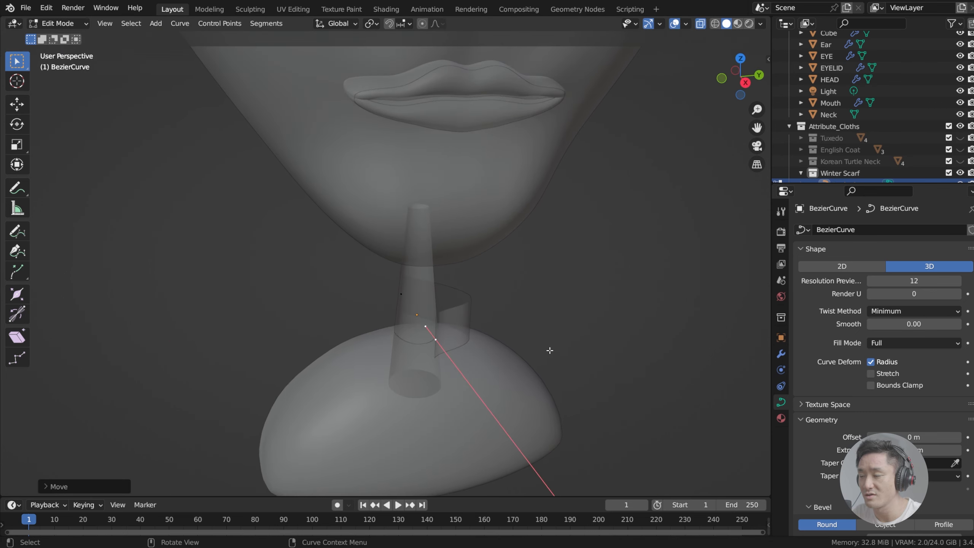
middle_drag(550, 350, 339, 342)
key(g)
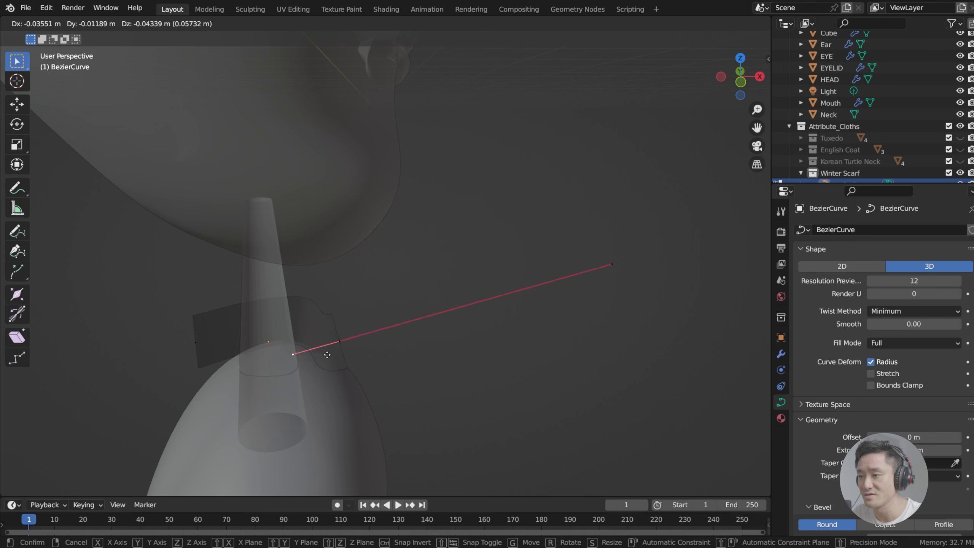
click(361, 342)
middle_drag(360, 344, 417, 325)
key(ctrl+s)
In top orthographic view, swing the front control point's outer handle around so its handles run parallel to the Y axis
click(569, 295)
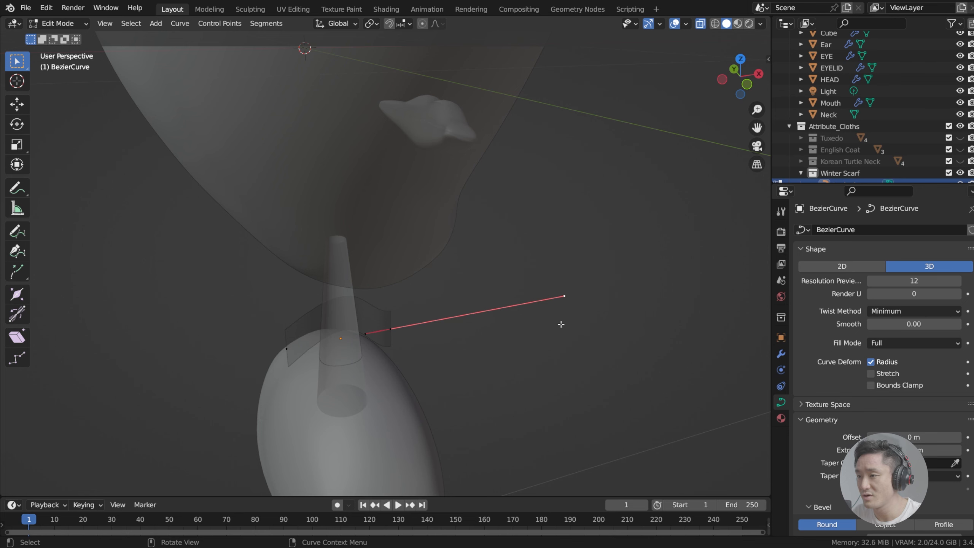
key(KP_7)
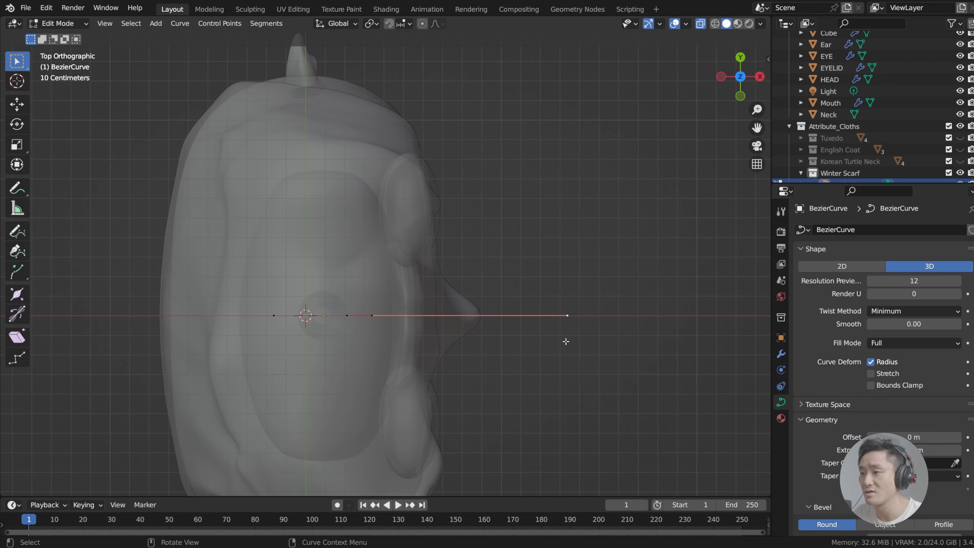
shift+middle_drag(566, 342, 599, 298)
key(g)
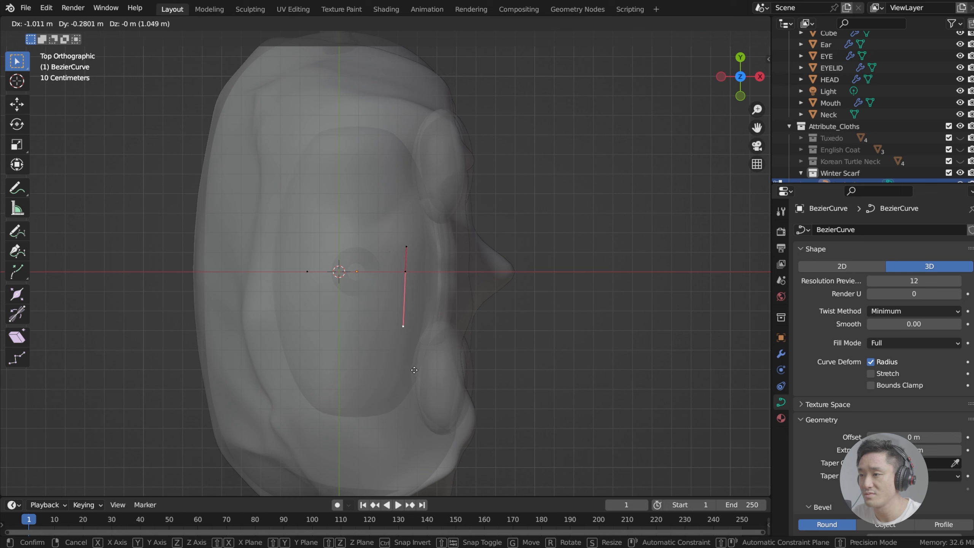
click(416, 345)
Try extruding the front control point diagonally toward the side of the neck in top view, and undo the extrusion
middle_drag(417, 345, 433, 304)
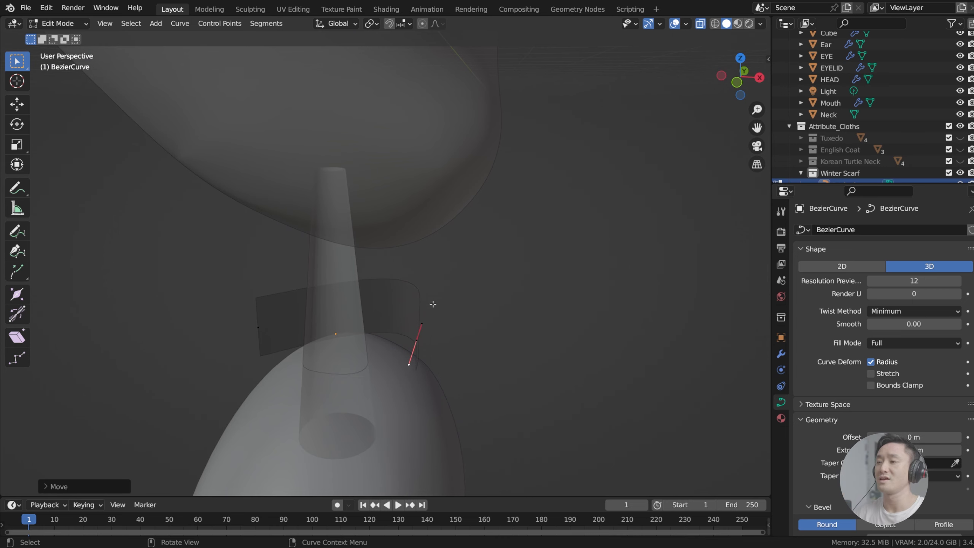
middle_drag(433, 304, 385, 290)
click(401, 300)
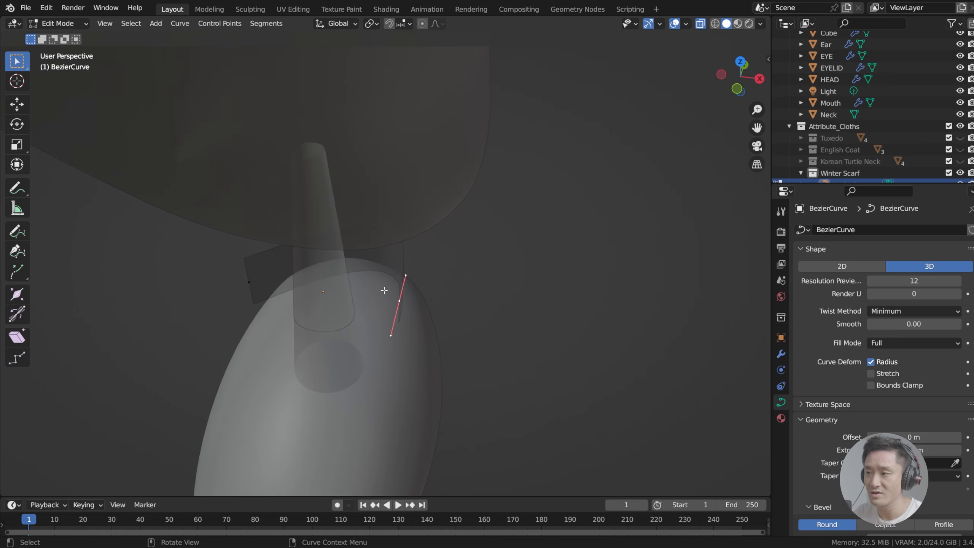
middle_drag(461, 326, 461, 304)
key(KP_7)
shift+middle_drag(344, 288, 434, 275)
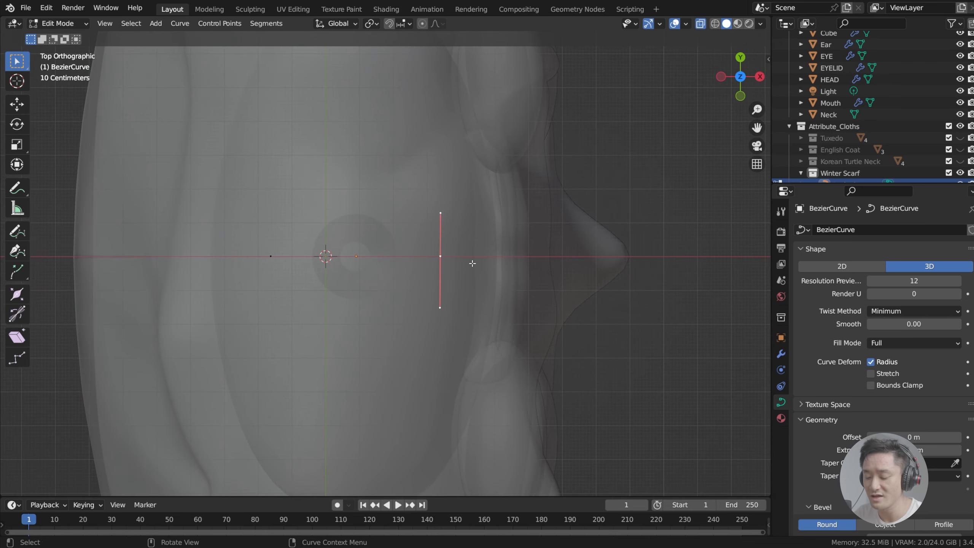
key(e)
click(437, 342)
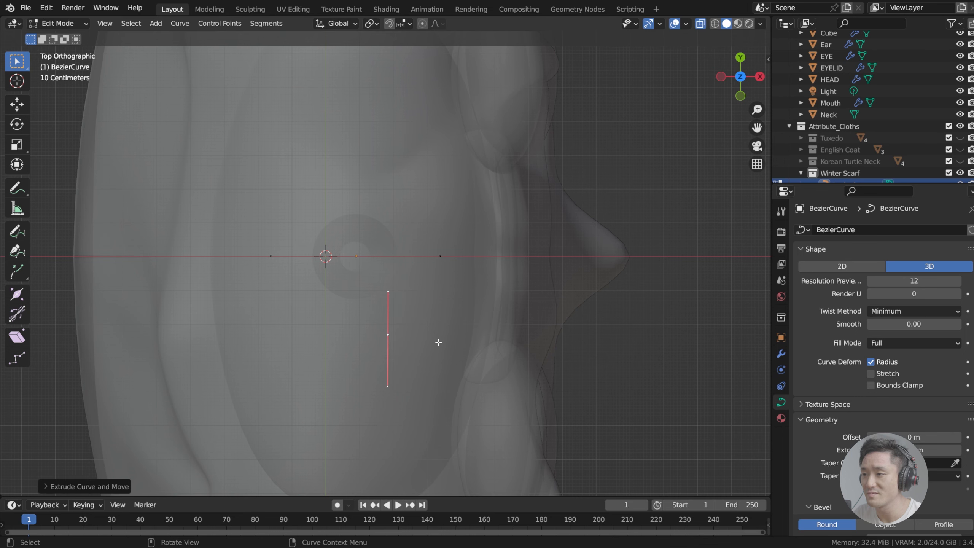
mouse_move(438, 342)
middle_down()
mouse_move(407, 228)
mouse_move(397, 266)
mouse_move(442, 331)
middle_up()
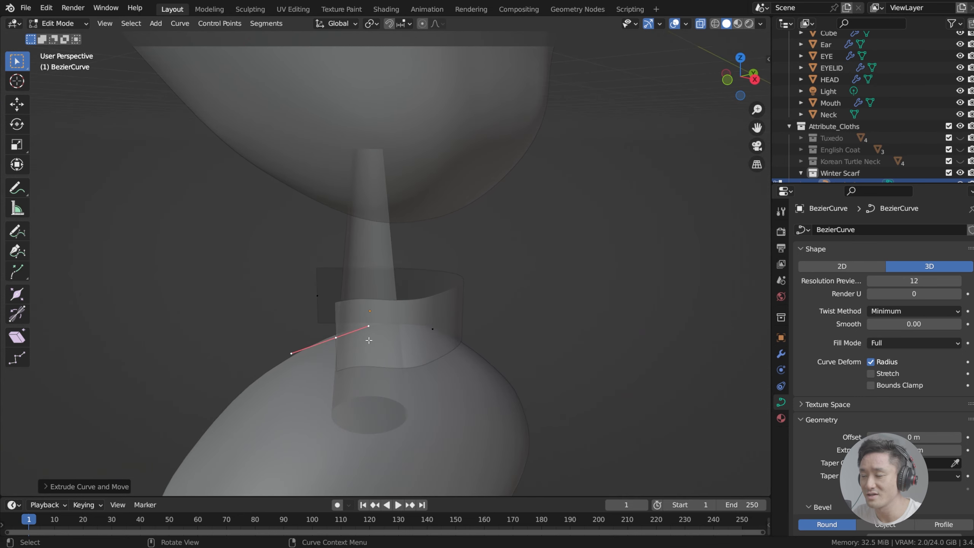
middle_drag(369, 340, 476, 330)
key(ctrl+z)
key(ctrl+z)
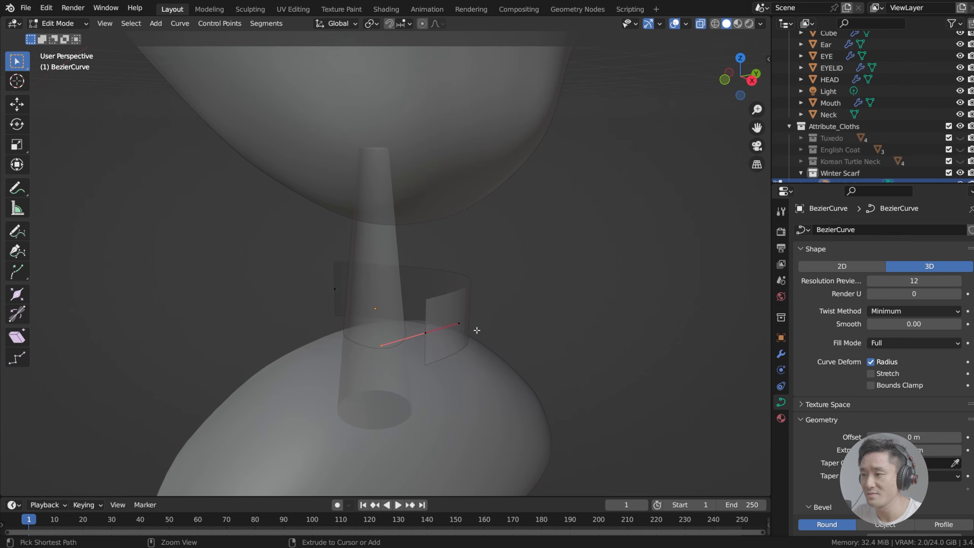
Extrude the front control point along Y to extend the scarf strip past the front of the neck
click(427, 337)
key(g)
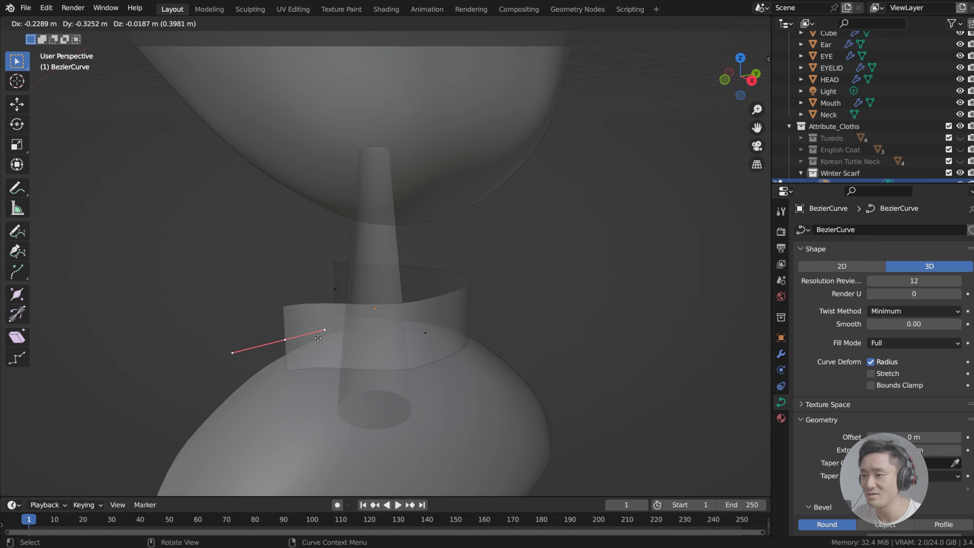
key(x)
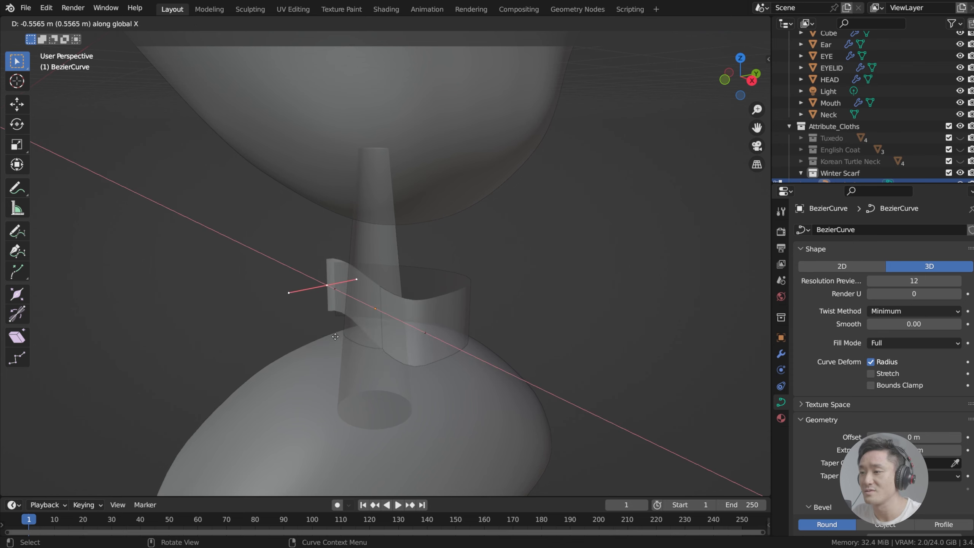
key(y)
click(367, 370)
middle_drag(367, 370, 497, 318)
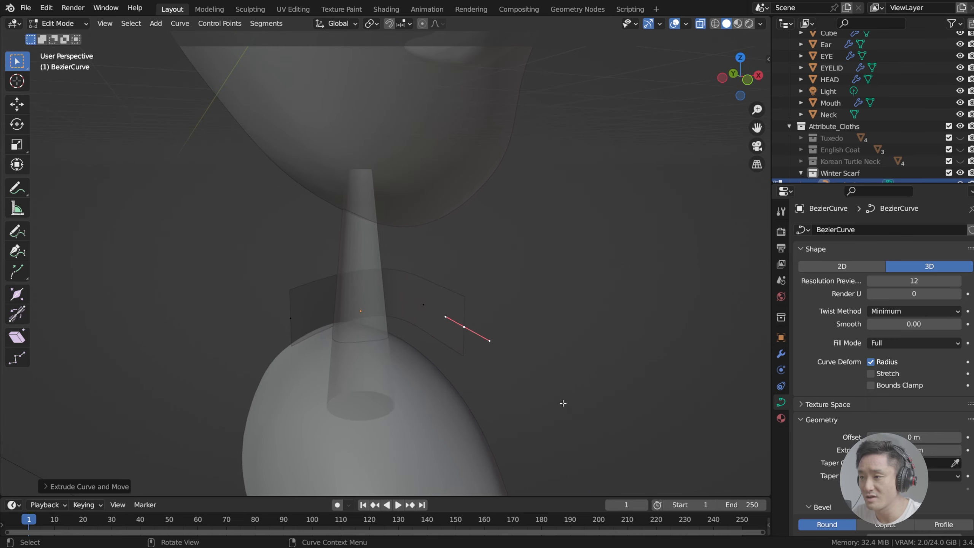
Try to extend the curve beyond its end point, and undo the extension
middle_drag(563, 402, 411, 320)
key(g)
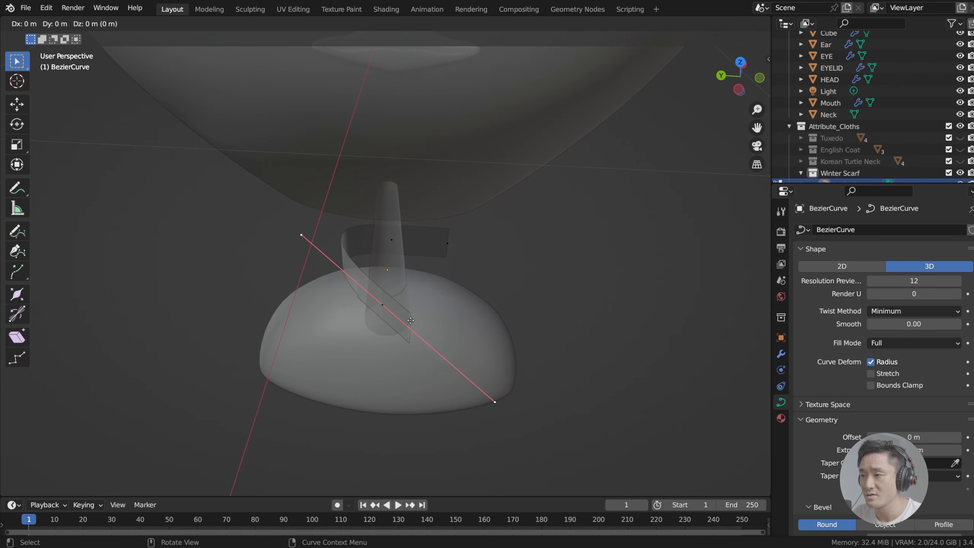
right_click(443, 374)
key(ctrl+z)
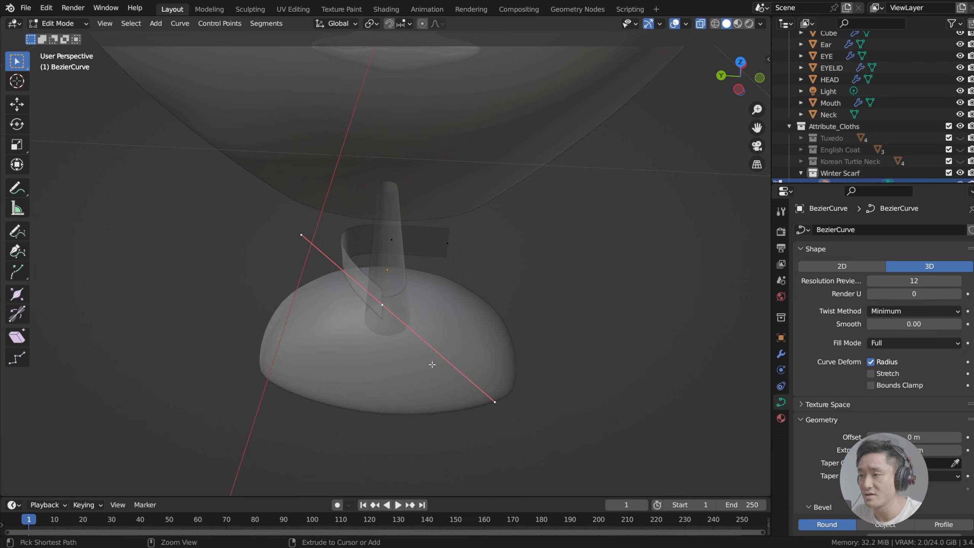
Select the long outer handle of the curve's end control point for adjustment
mouse_move(432, 364)
middle_down()
mouse_move(445, 341)
mouse_move(437, 346)
middle_up()
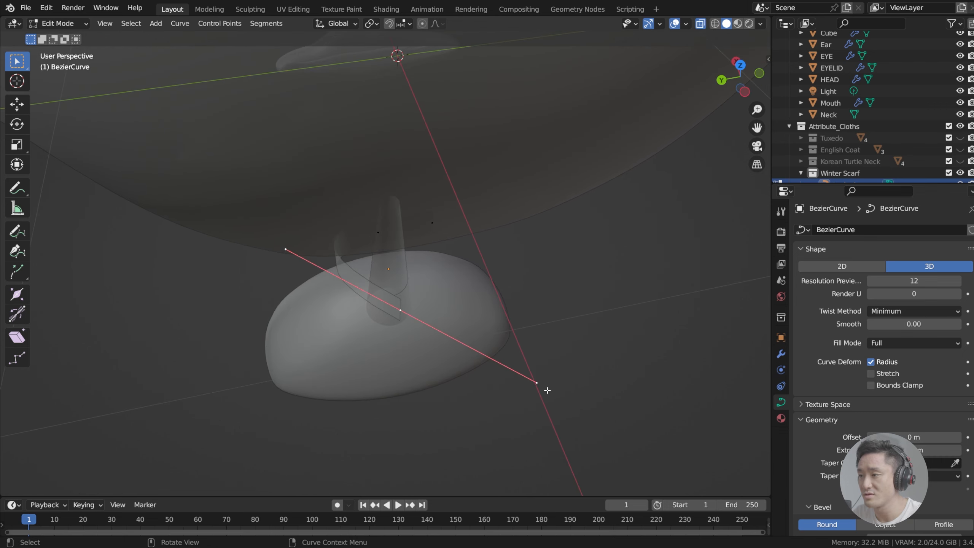
click(534, 381)
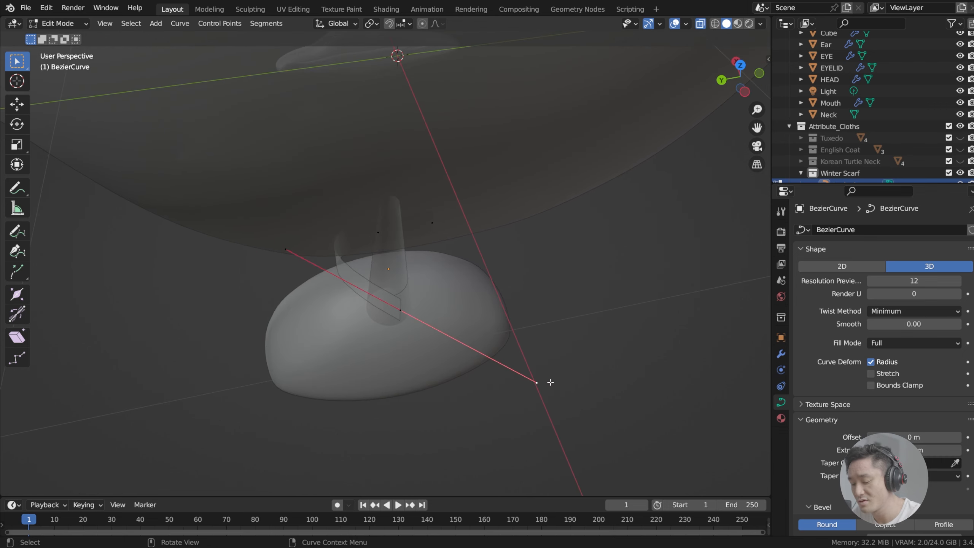